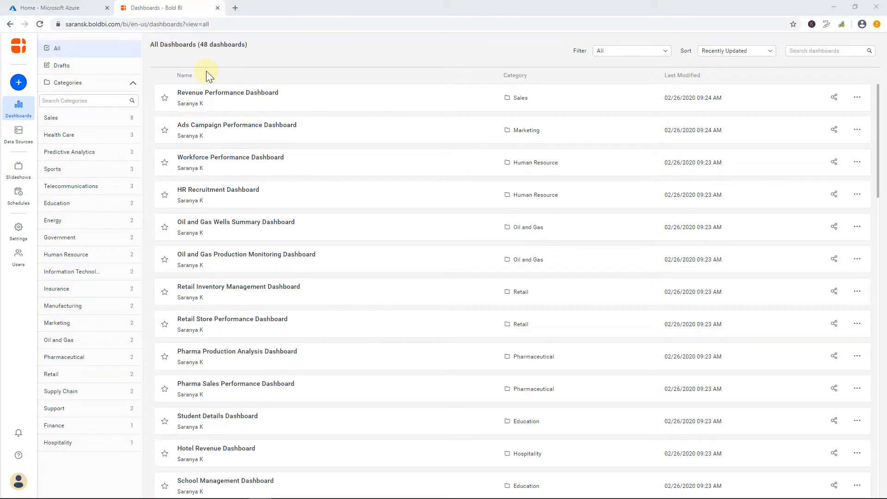
# Step: Open the User Directory settings in Bold BI, then switch to the Azure portal and open Azure Active Directory
pyautogui.click(16, 240)
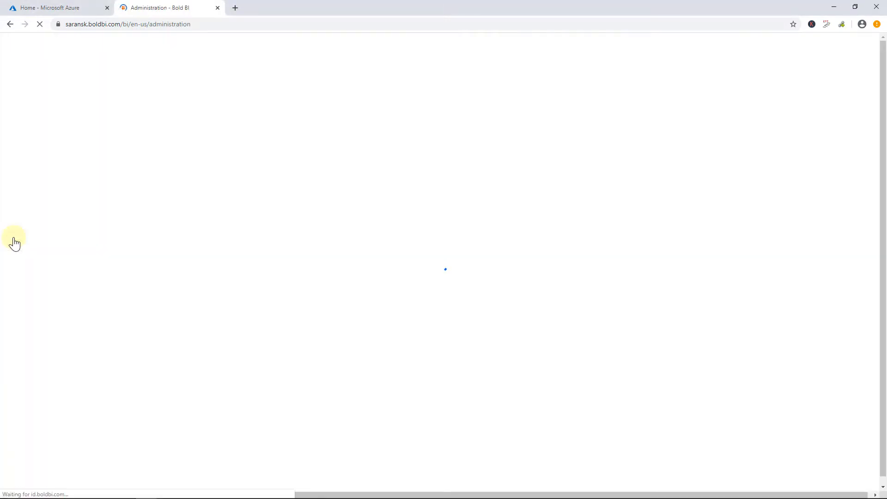
pyautogui.click(181, 51)
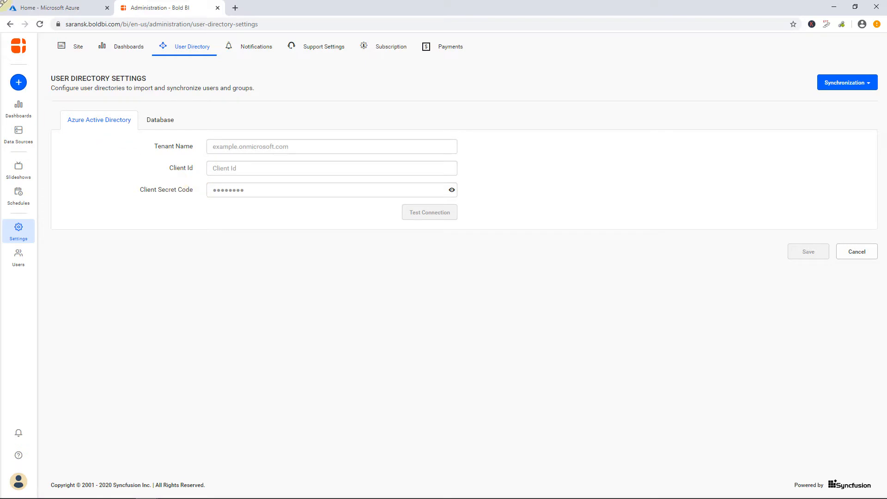
pyautogui.click(14, 10)
pyautogui.click(8, 43)
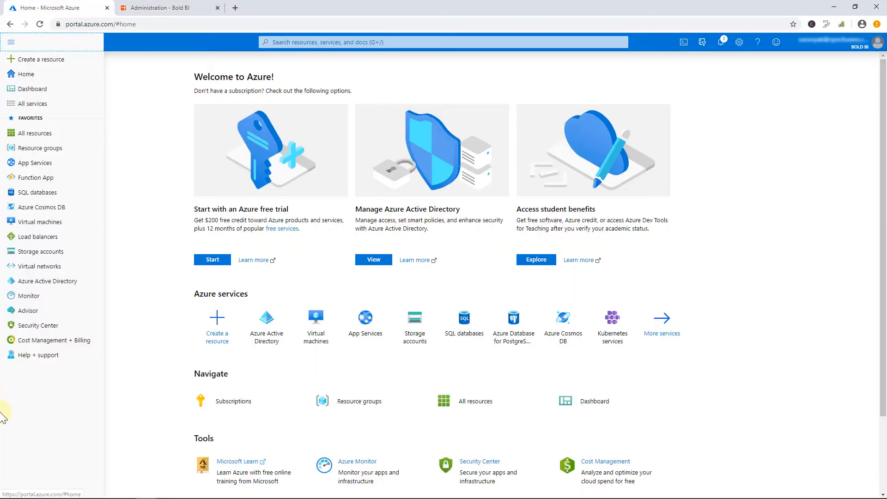
pyautogui.click(41, 283)
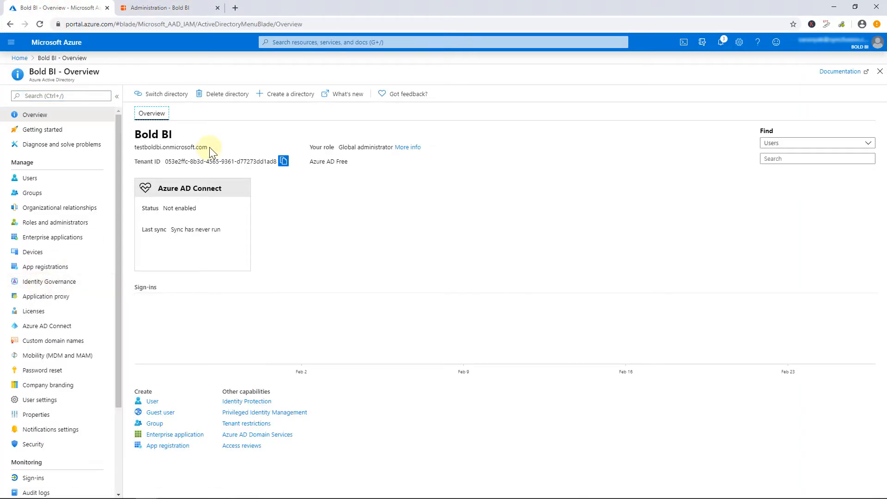
# Step: Copy the tenant domain testboldbi.onmicrosoft.com from the directory overview into Bold BI's Tenant Name setting
pyautogui.moveTo(208, 148); pyautogui.dragTo(160, 148)
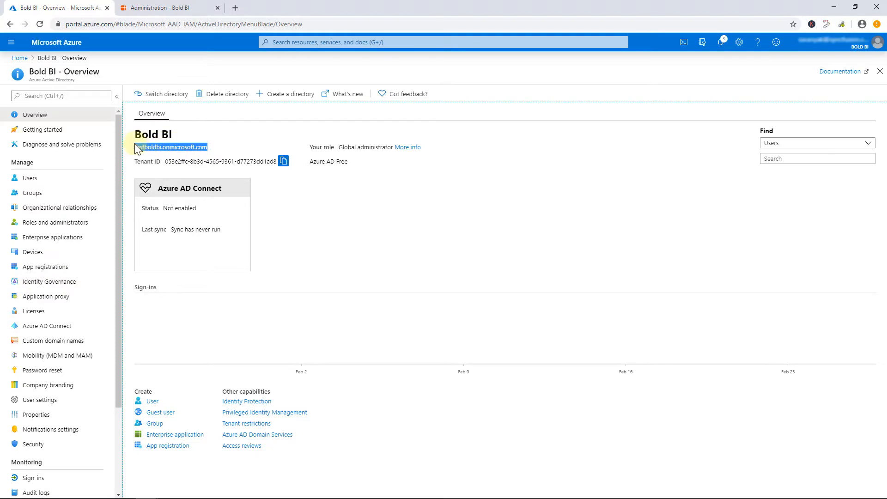
pyautogui.hotkey('ctrl', 'c')
pyautogui.click(163, 10)
pyautogui.click(236, 147)
pyautogui.hotkey('ctrl', 'v')
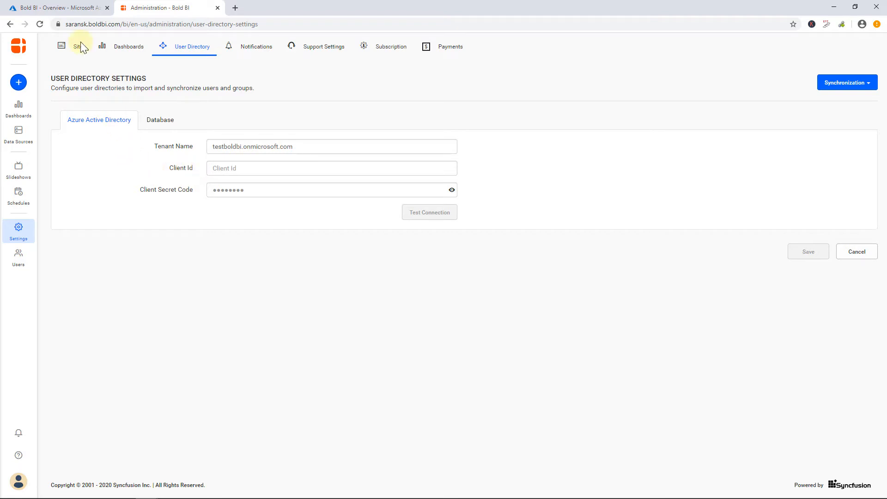
pyautogui.click(51, 8)
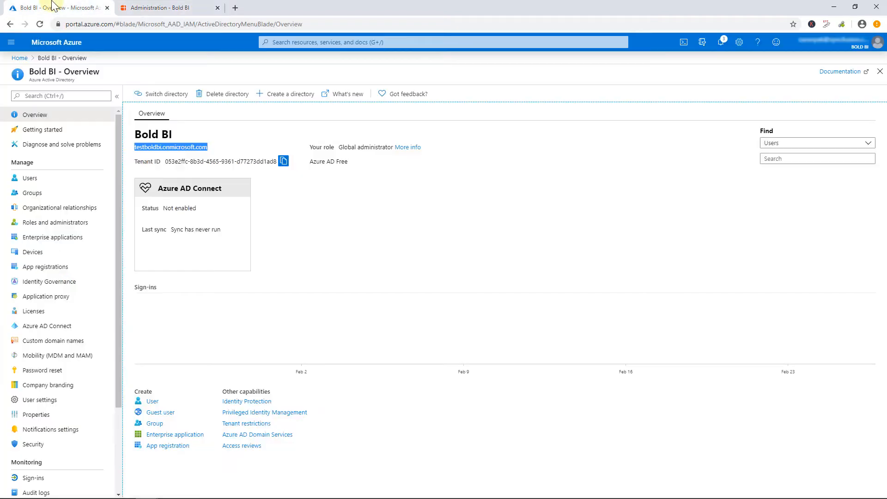
pyautogui.click(43, 268)
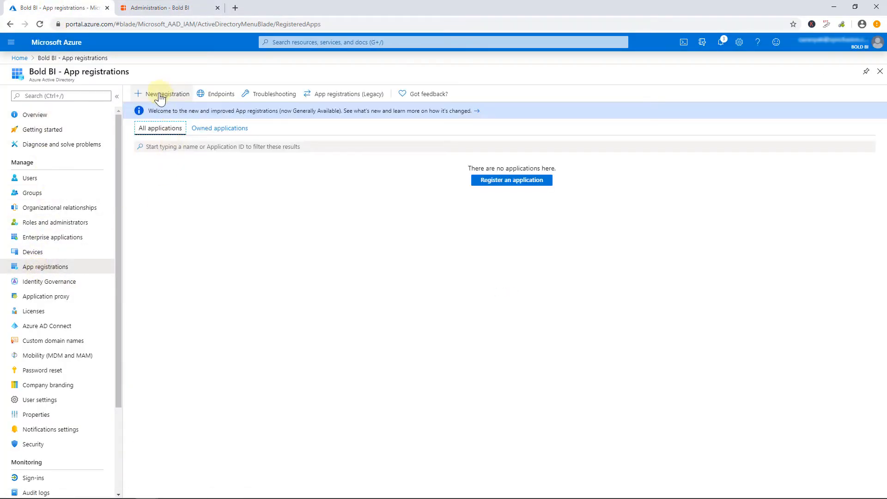
pyautogui.click(160, 95)
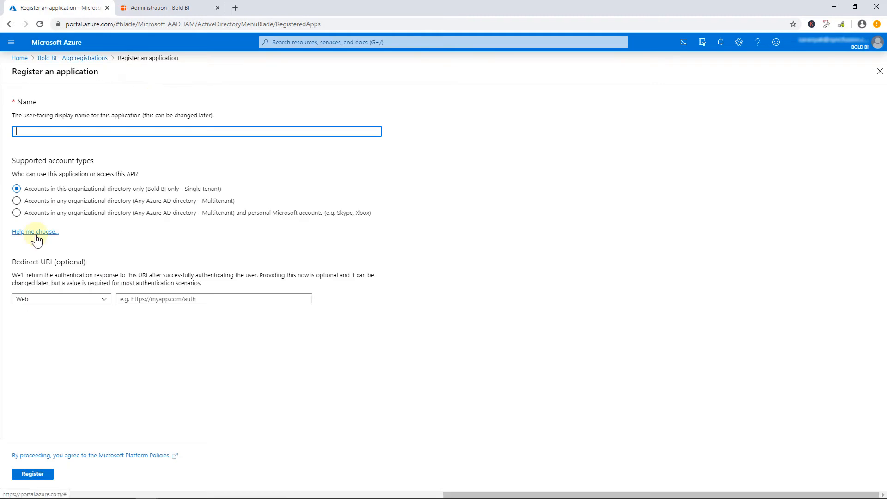
pyautogui.write('Bold BI App')
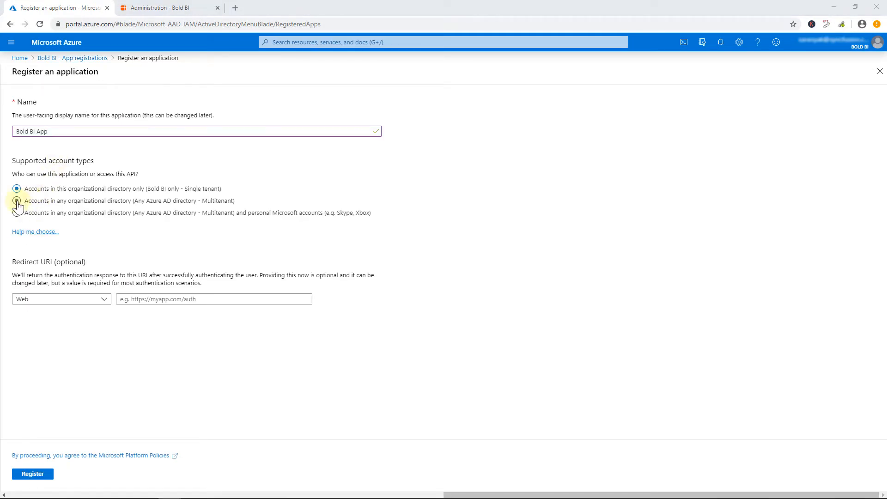
pyautogui.click(17, 202)
pyautogui.click(133, 300)
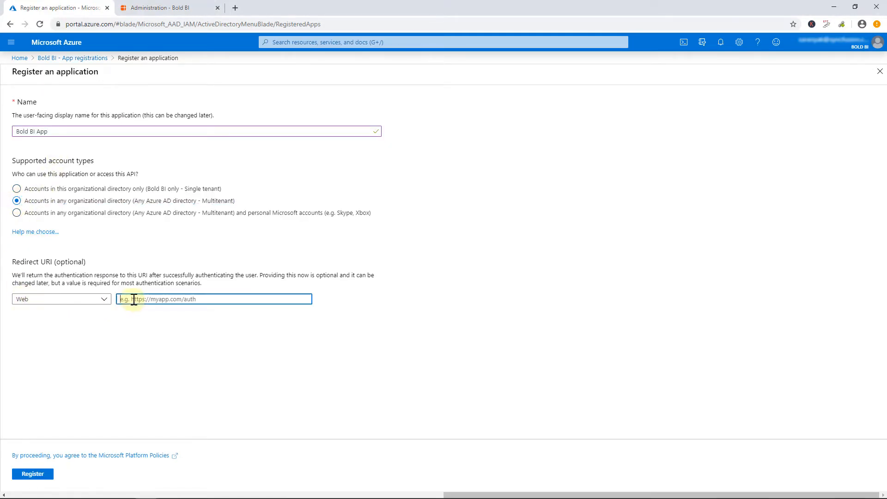
pyautogui.hotkey('ctrl', 'v')
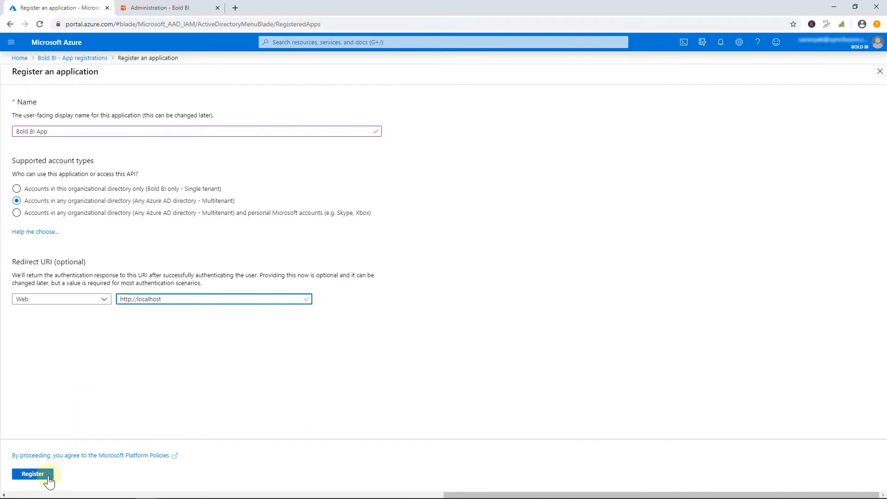
pyautogui.click(43, 479)
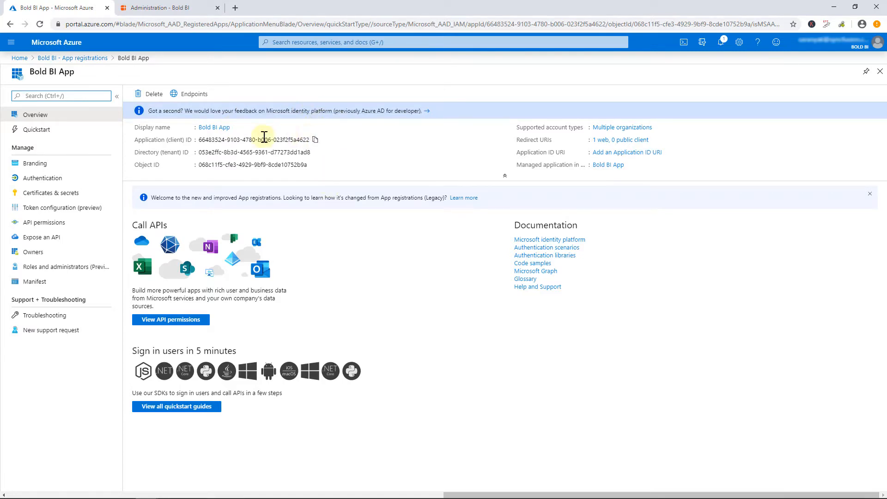
# Step: Copy the application (client) ID of Bold BI App into the Client Id setting in Bold BI
pyautogui.click(315, 139)
pyautogui.click(183, 7)
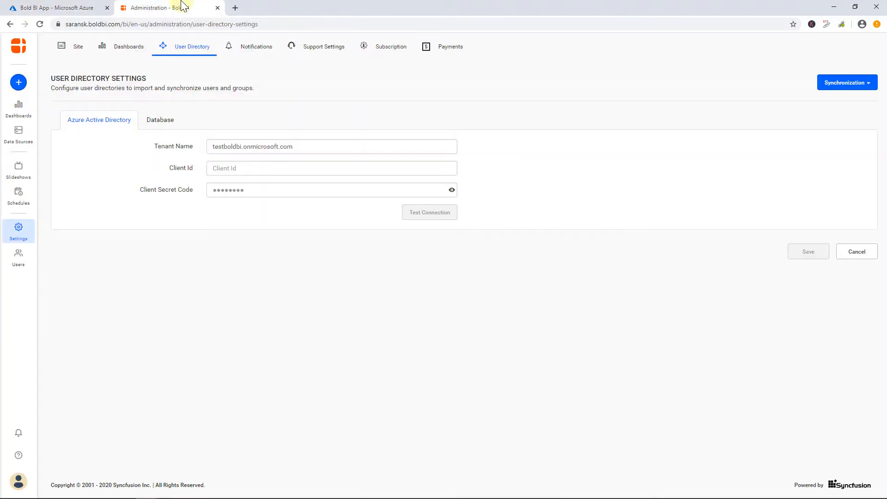
pyautogui.click(244, 169)
pyautogui.hotkey('ctrl', 'v')
# Step: Create a client secret for Bold BI App in the Azure portal, described as Bold BI and expiring in 1 year
pyautogui.click(78, 7)
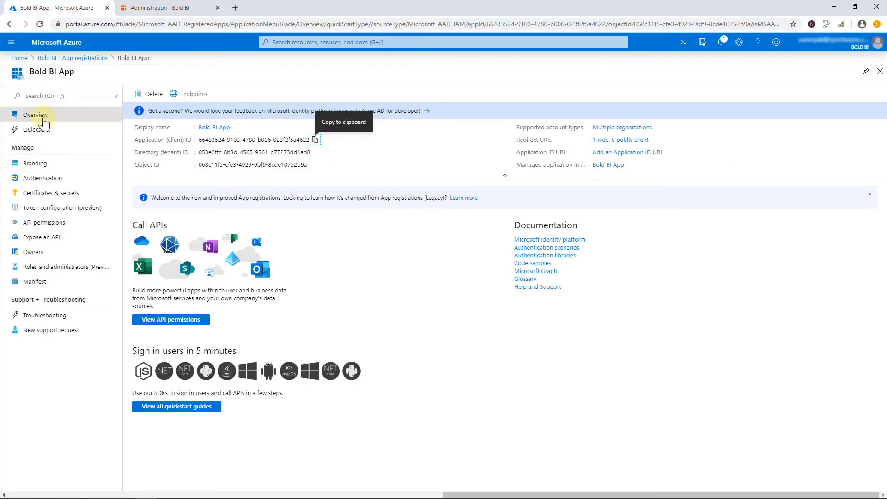
pyautogui.click(52, 203)
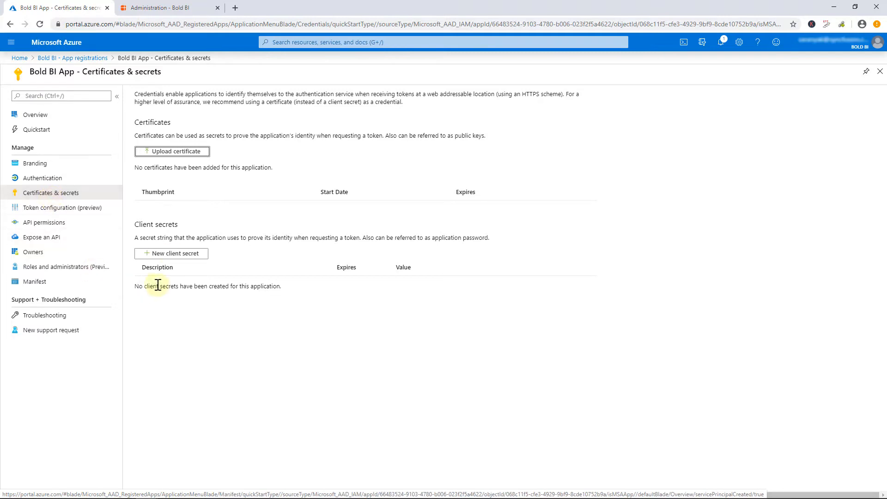
pyautogui.click(174, 257)
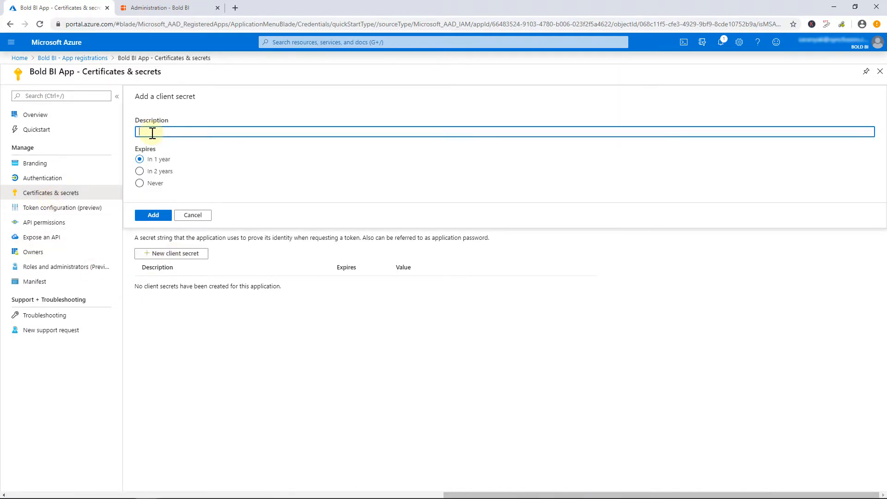
pyautogui.write('Bold BI')
pyautogui.click(153, 215)
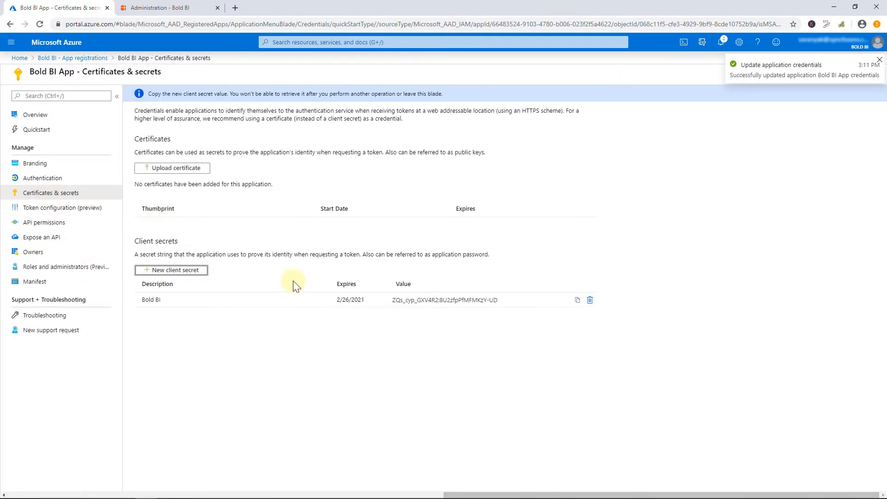
# Step: Copy the new client secret's value into the Client Secret Code setting in Bold BI
pyautogui.click(577, 301)
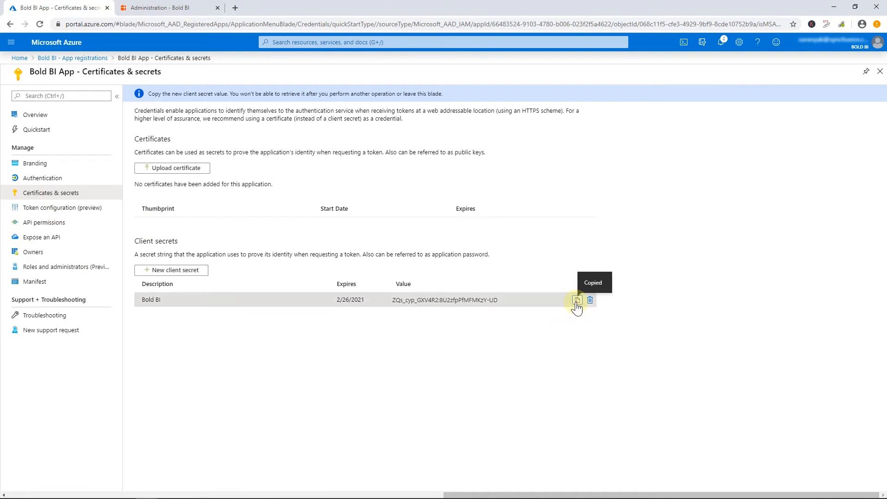
pyautogui.click(159, 7)
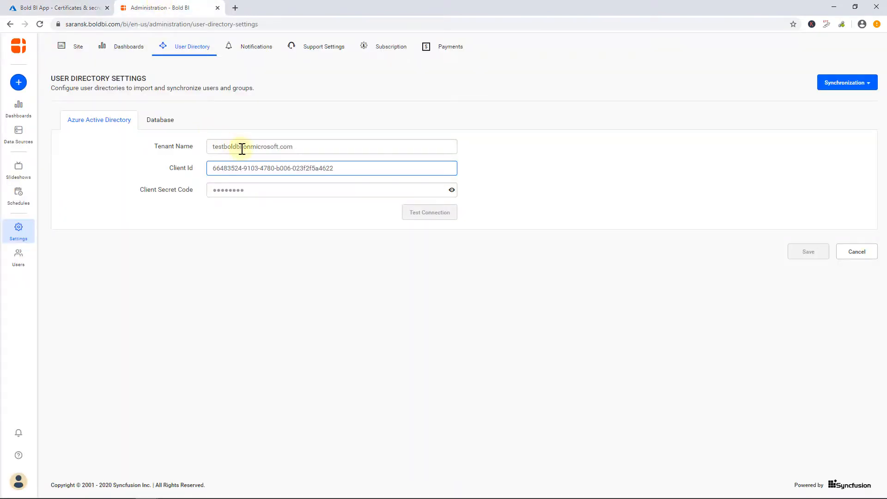
pyautogui.click(255, 190)
pyautogui.hotkey('ctrl', 'v')
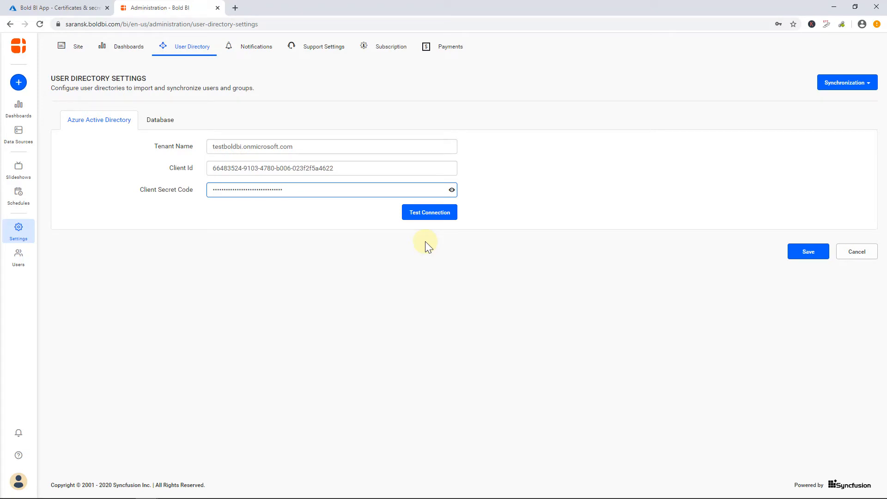
# Step: Start an API permission request for Bold BI App in Azure and select the Microsoft Graph application permission Directory.Read.All
pyautogui.click(57, 7)
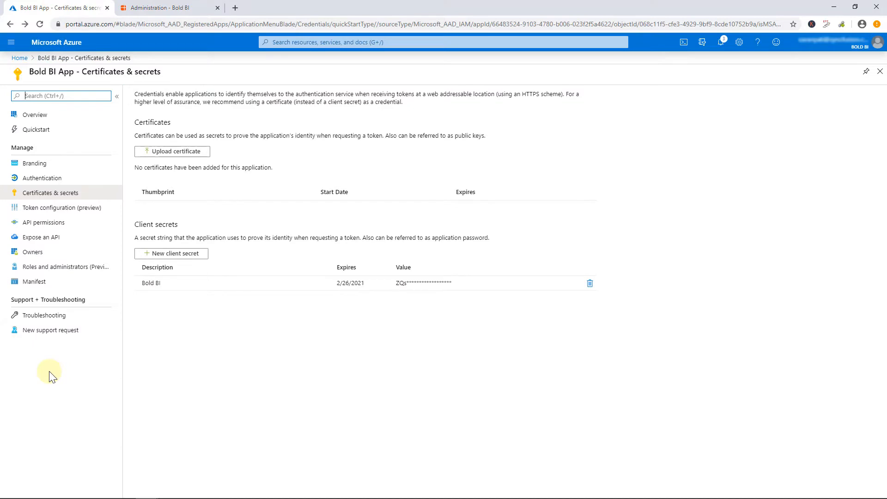
pyautogui.click(44, 223)
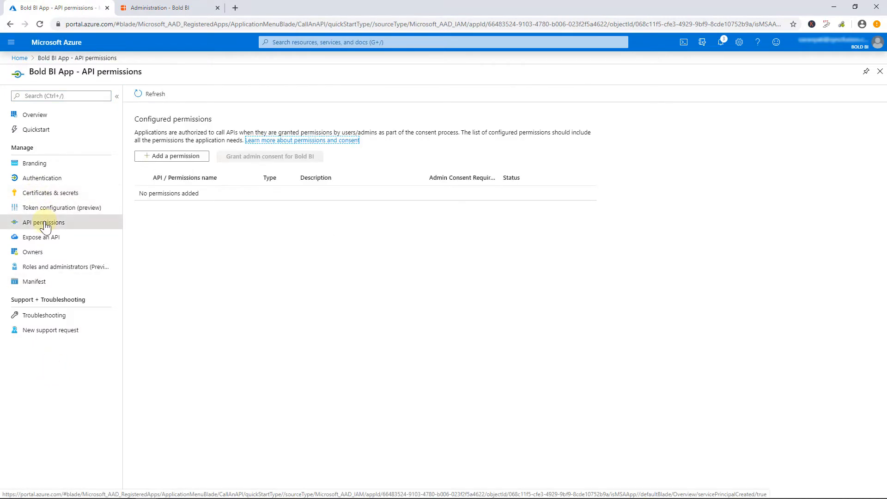
pyautogui.click(146, 157)
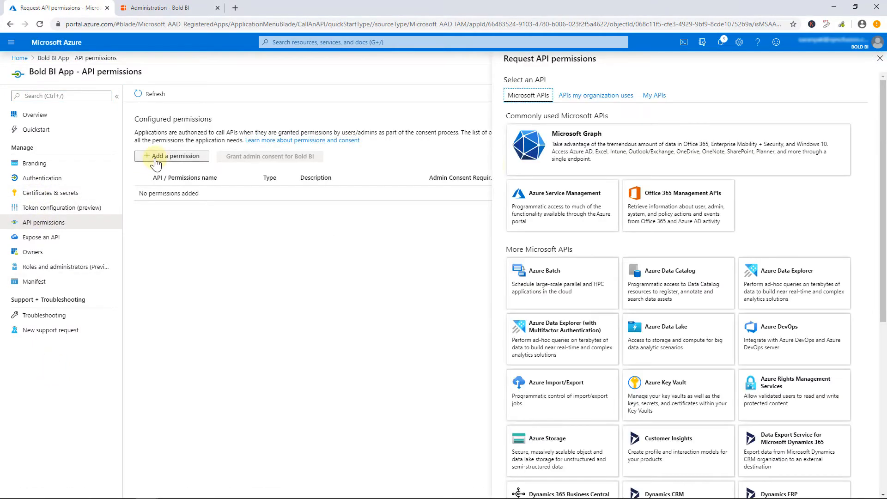
pyautogui.click(603, 165)
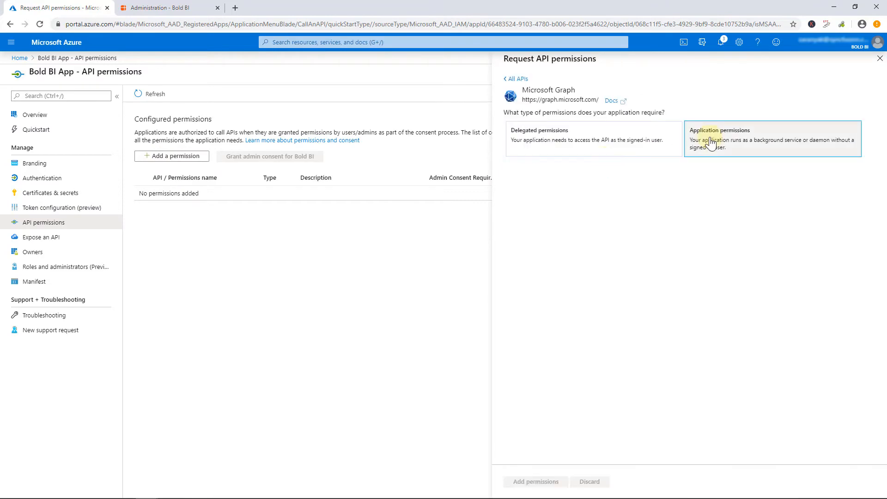
pyautogui.click(702, 145)
pyautogui.scroll(-3, 527, 307)
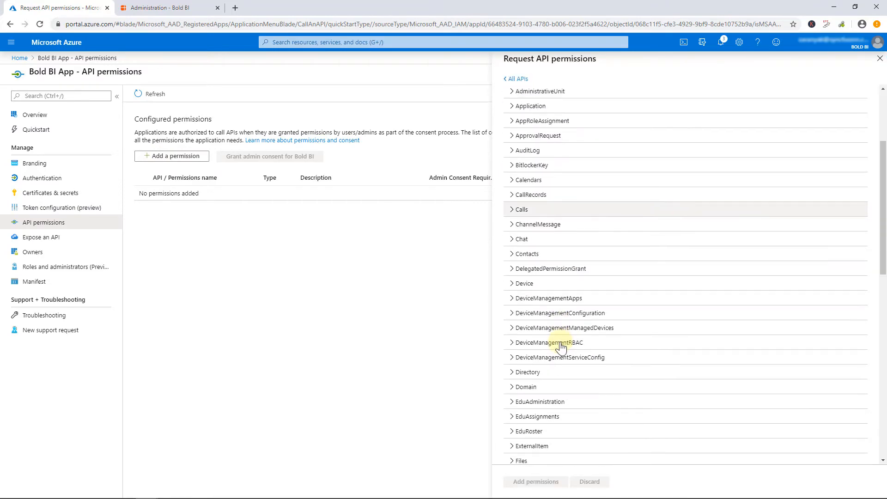
pyautogui.click(528, 376)
pyautogui.click(518, 389)
# Step: Select the delegated Microsoft Graph permissions Directory.AccessAsUser.All, Directory.Read.All and Group.Read.All
pyautogui.scroll(3, 561, 239)
pyautogui.scroll(-3, 561, 239)
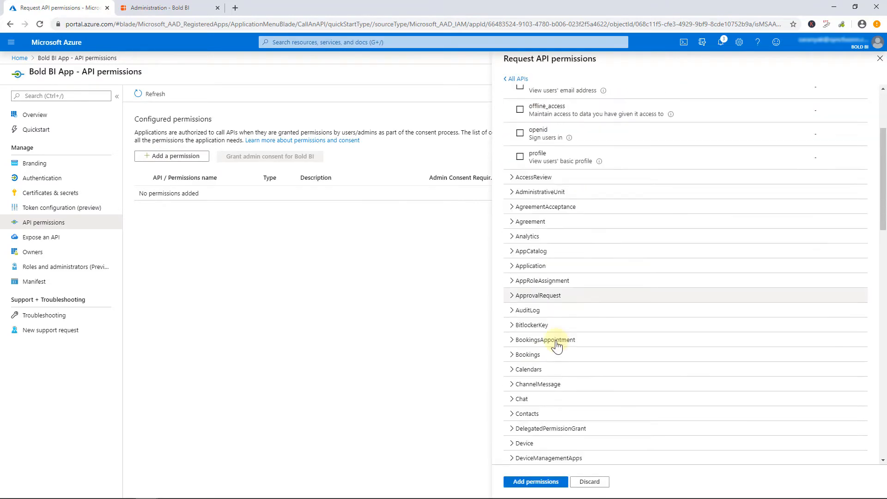
pyautogui.click(527, 360)
pyautogui.scroll(-8, 554, 323)
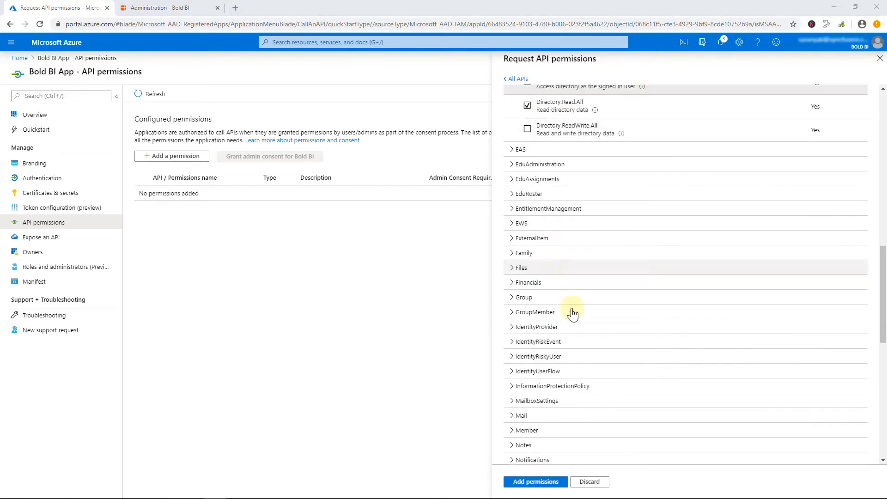
pyautogui.click(520, 159)
pyautogui.click(527, 177)
pyautogui.scroll(-7, 515, 268)
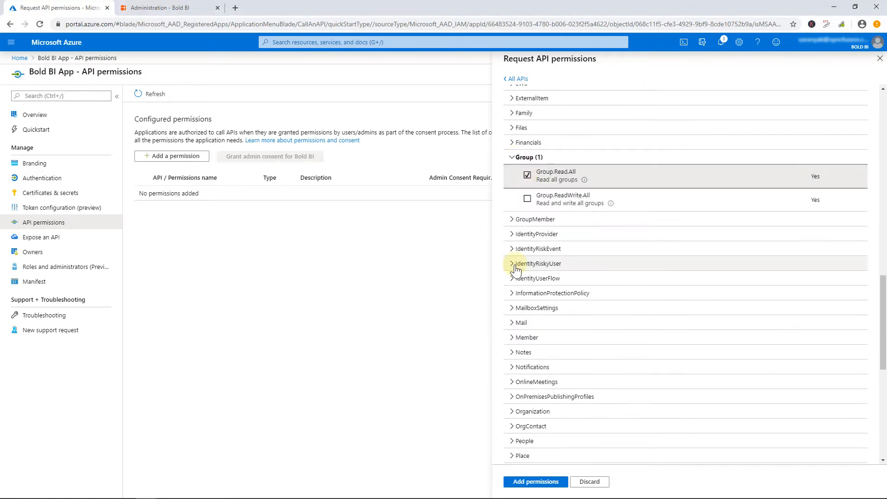
# Step: Select the delegated permissions User.ReadWrite and profile, and add all chosen Microsoft Graph permissions to the app
pyautogui.scroll(-1, 515, 266)
pyautogui.click(513, 432)
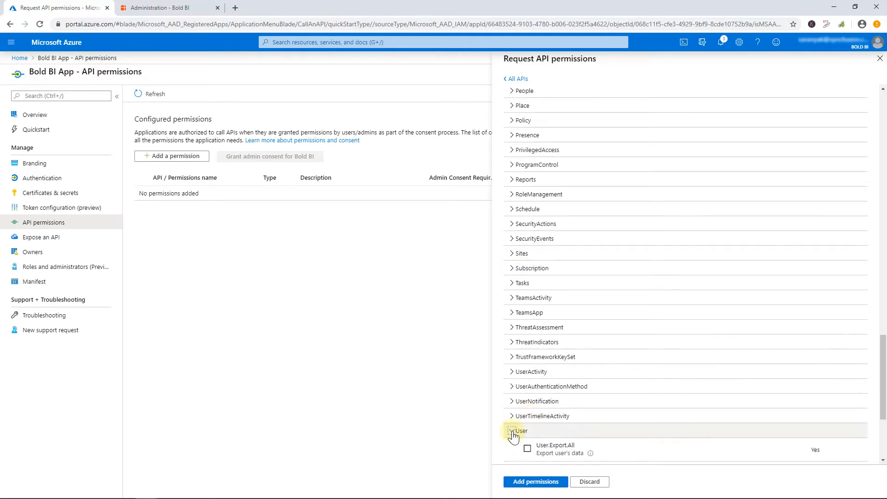
pyautogui.scroll(-4, 514, 428)
pyautogui.click(527, 403)
pyautogui.scroll(20, 521, 400)
pyautogui.scroll(10, 521, 404)
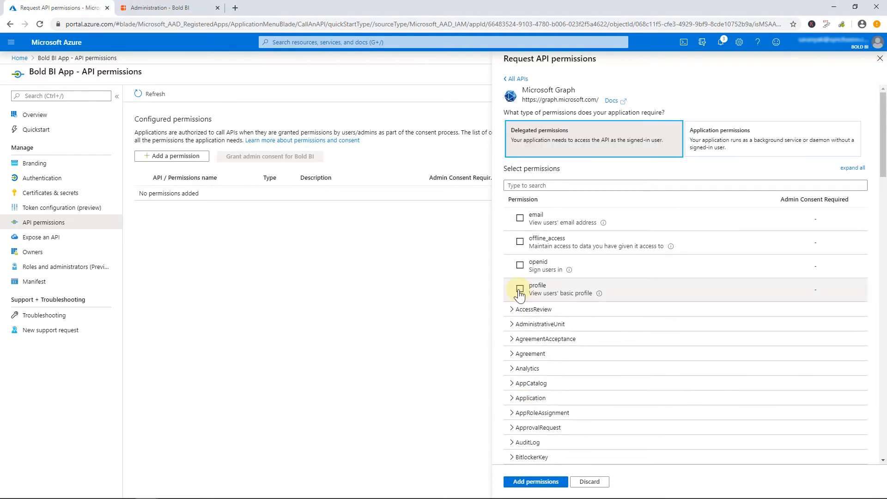
pyautogui.click(520, 288)
pyautogui.click(531, 482)
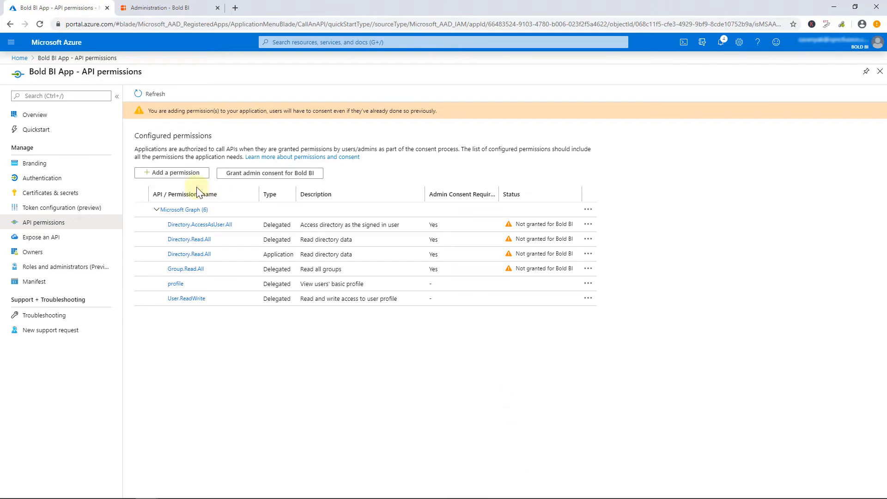
# Step: Start another API permission request for Azure Active Directory Graph and select the application permission Directory.Read.All
pyautogui.click(172, 172)
pyautogui.scroll(-4, 579, 462)
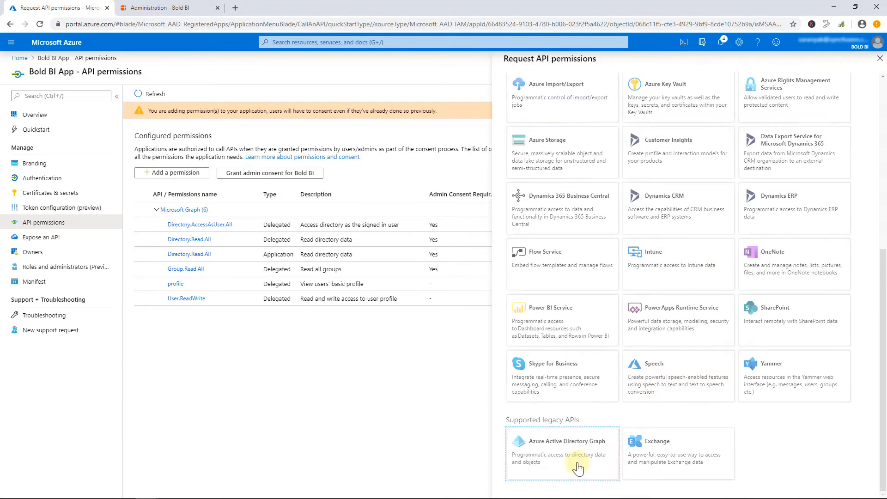
pyautogui.click(578, 468)
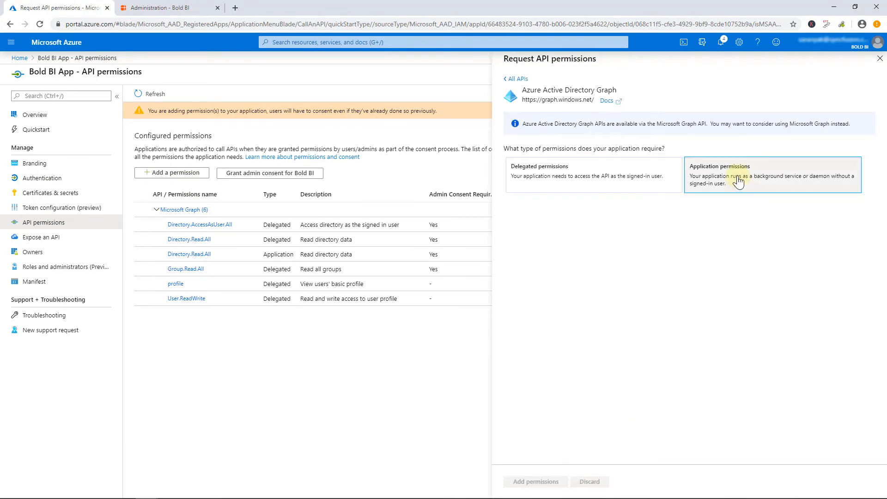
pyautogui.click(697, 178)
pyautogui.click(514, 283)
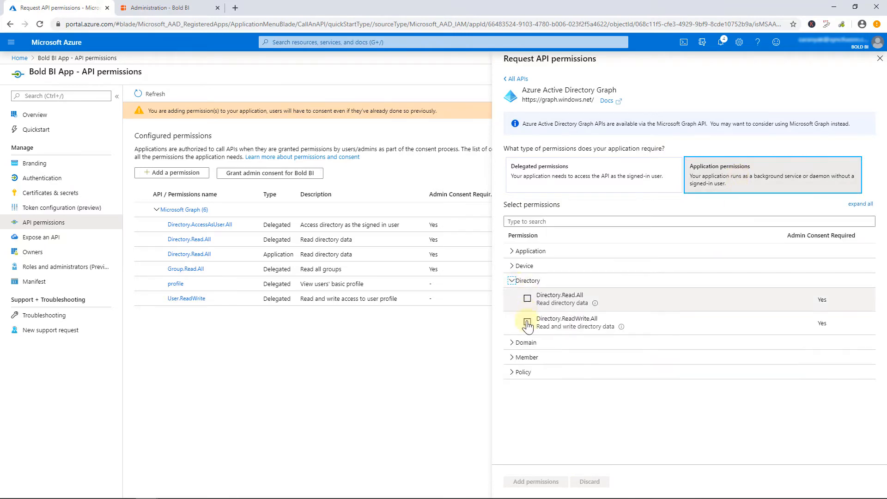
pyautogui.click(527, 299)
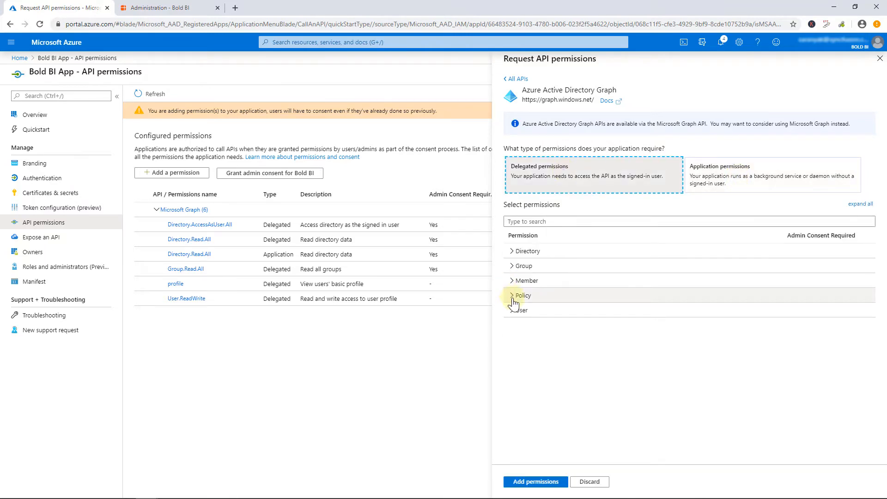
# Step: Add the delegated Azure Active Directory Graph permissions Directory.AccessAsUser.All, Directory.Read.All and User.Read to the app, and grant admin consent for Bold BI
pyautogui.click(515, 251)
pyautogui.click(528, 270)
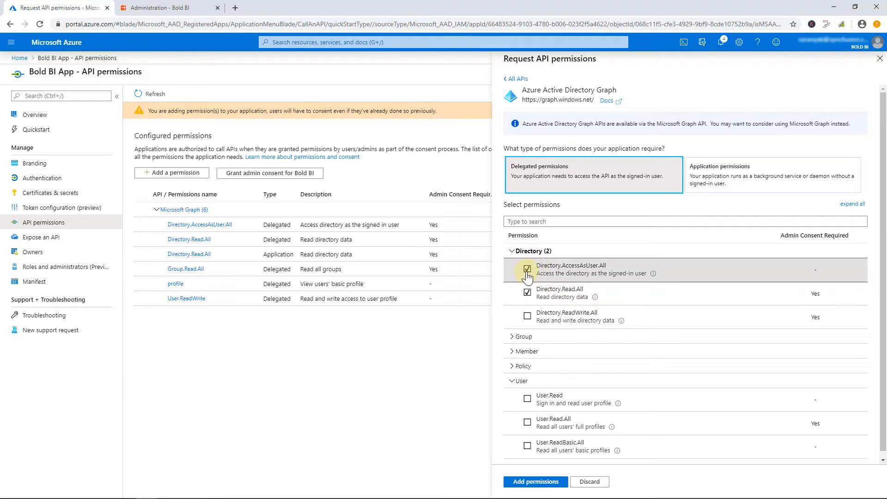
pyautogui.click(528, 399)
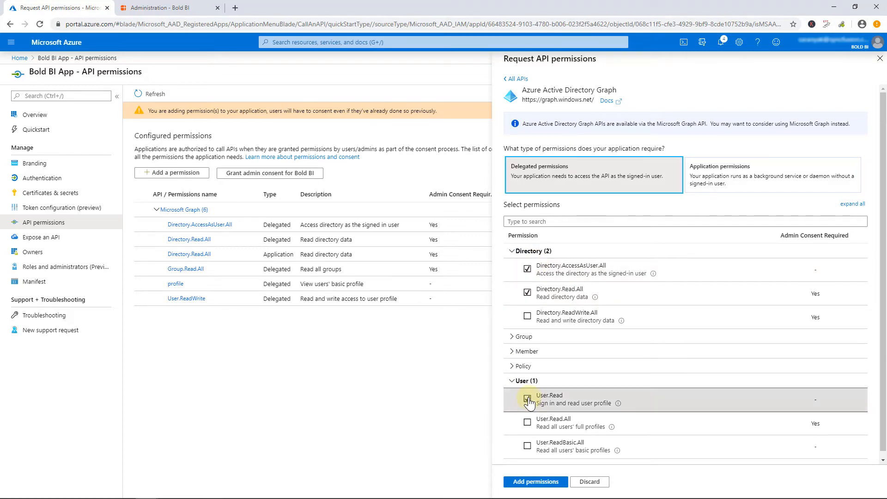
pyautogui.click(536, 481)
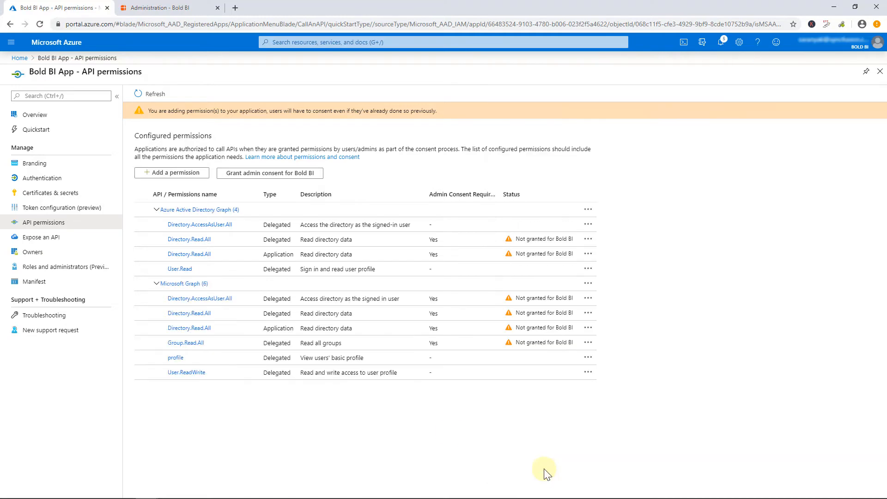
pyautogui.click(307, 174)
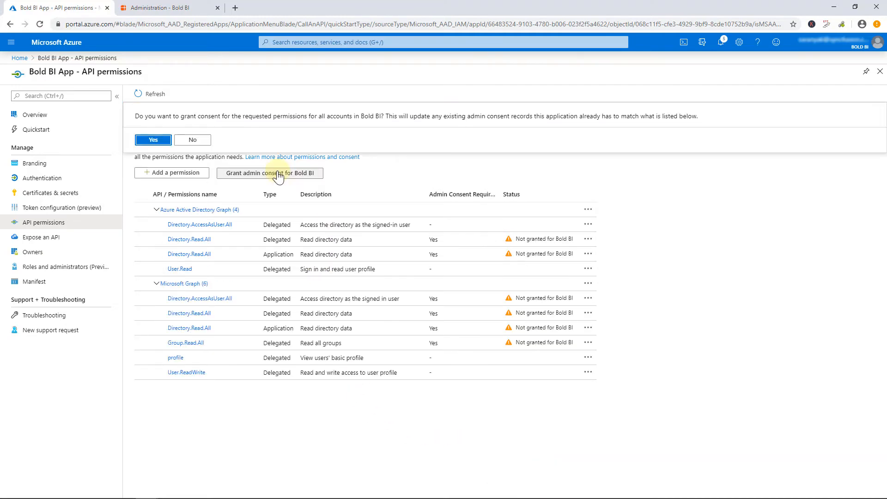
pyautogui.click(148, 140)
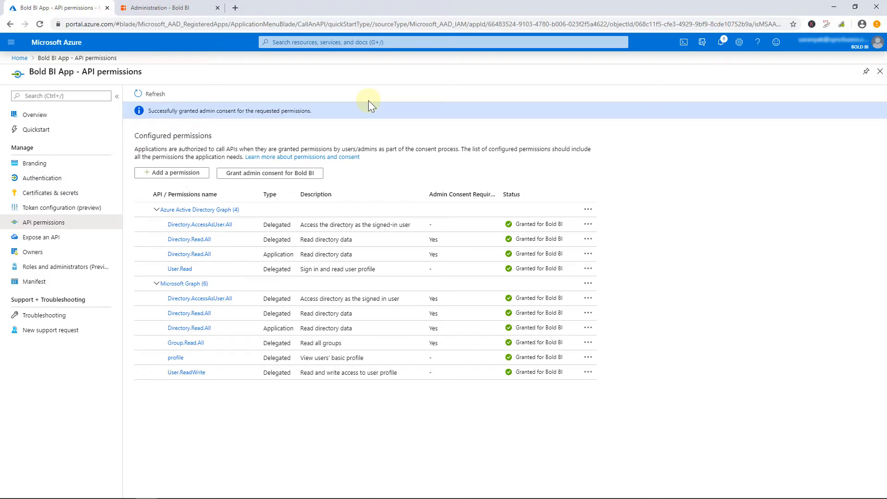
# Step: Switch to Bold BI, test the Azure Active Directory connection and save the user directory settings
pyautogui.click(185, 7)
pyautogui.click(426, 217)
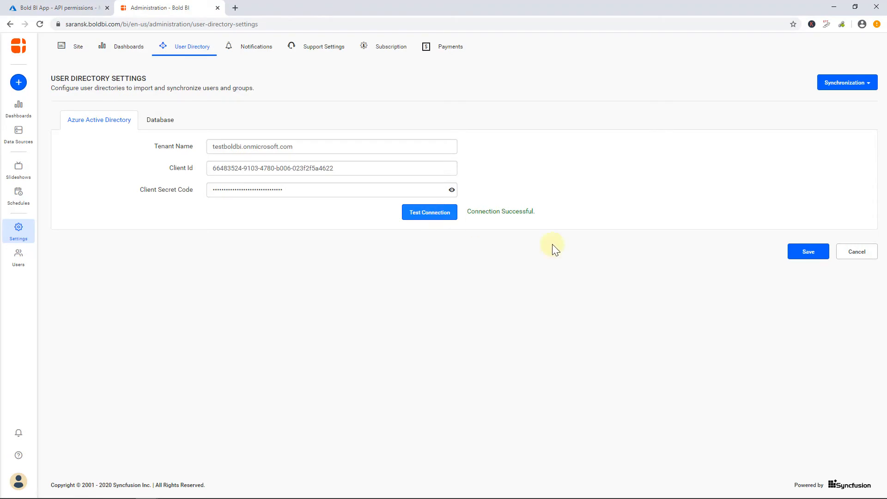
pyautogui.click(808, 253)
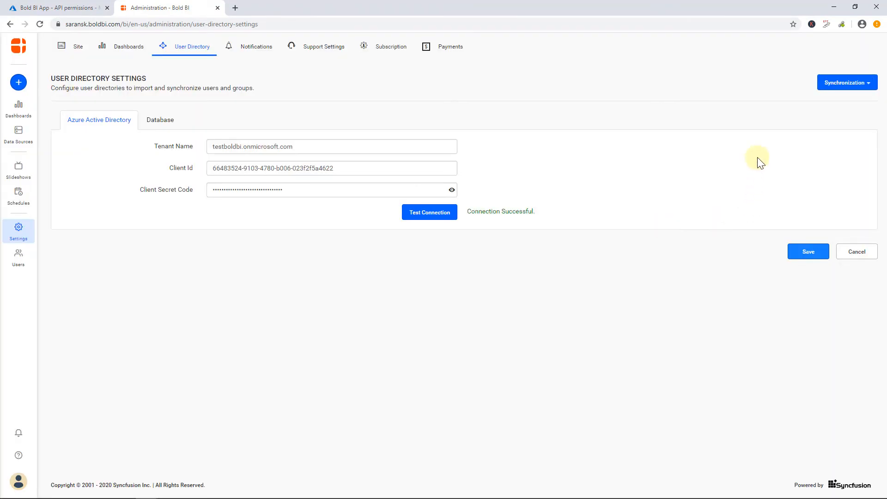
# Step: Open the Azure AD synchronization schedule from the user directory settings
pyautogui.click(841, 85)
pyautogui.click(810, 105)
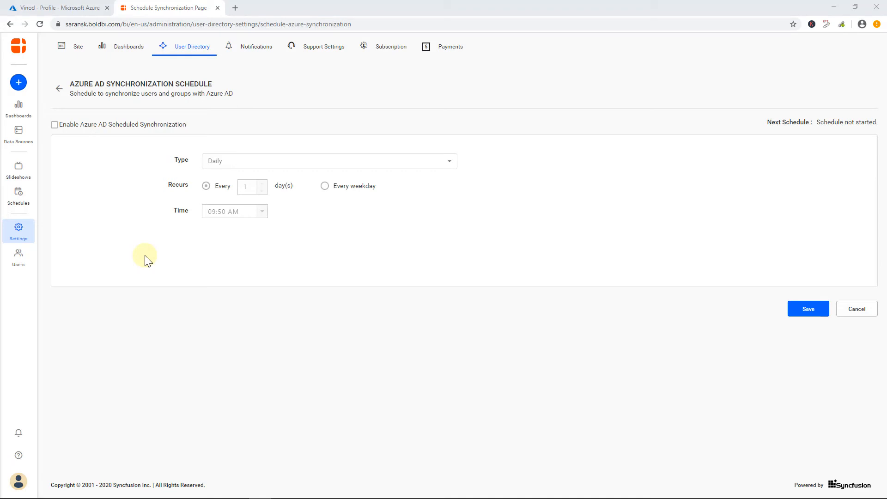
# Step: Import a user from Azure AD through user management, searching for the user by first name and selecting the match
pyautogui.click(18, 263)
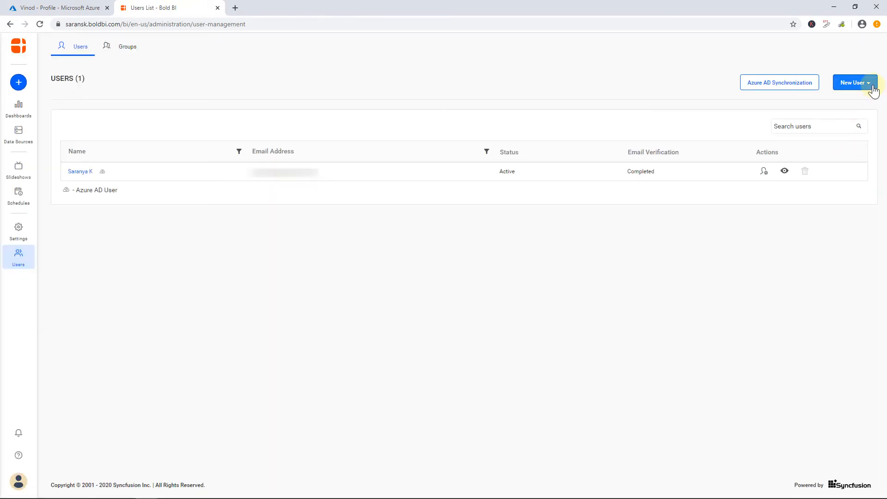
pyautogui.click(873, 89)
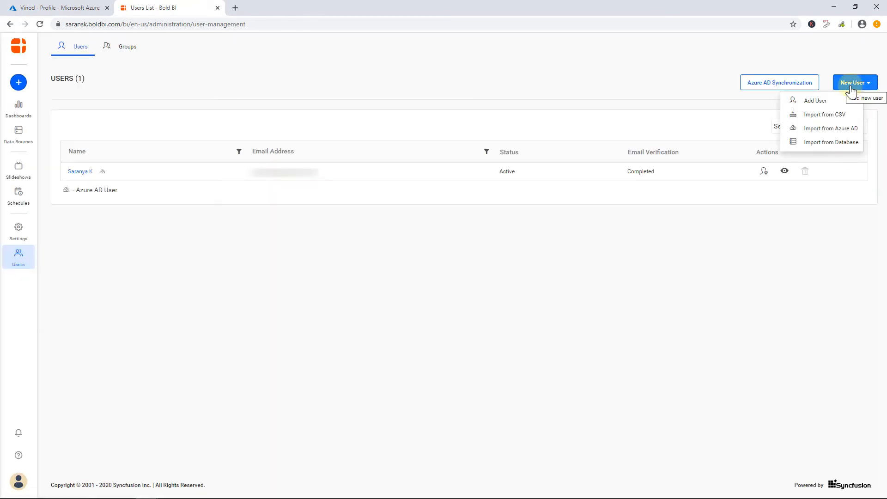
pyautogui.click(834, 134)
pyautogui.click(810, 127)
pyautogui.write('vin')
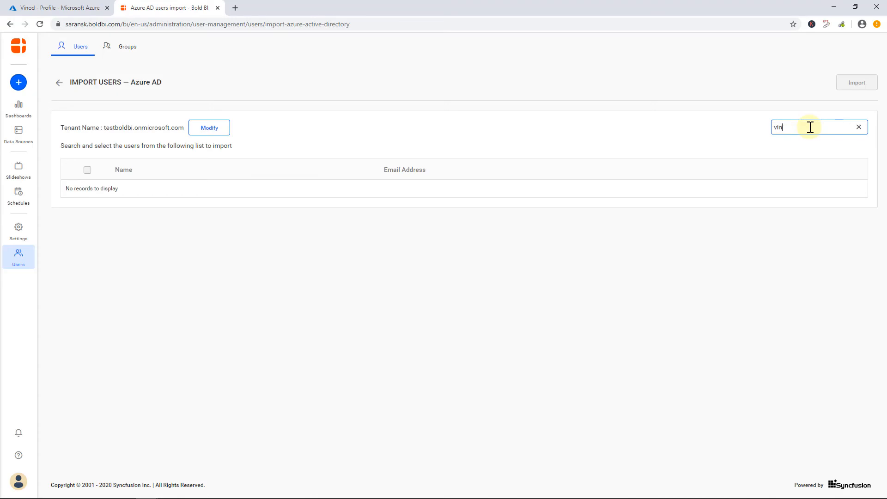
pyautogui.write('od')
pyautogui.click(87, 188)
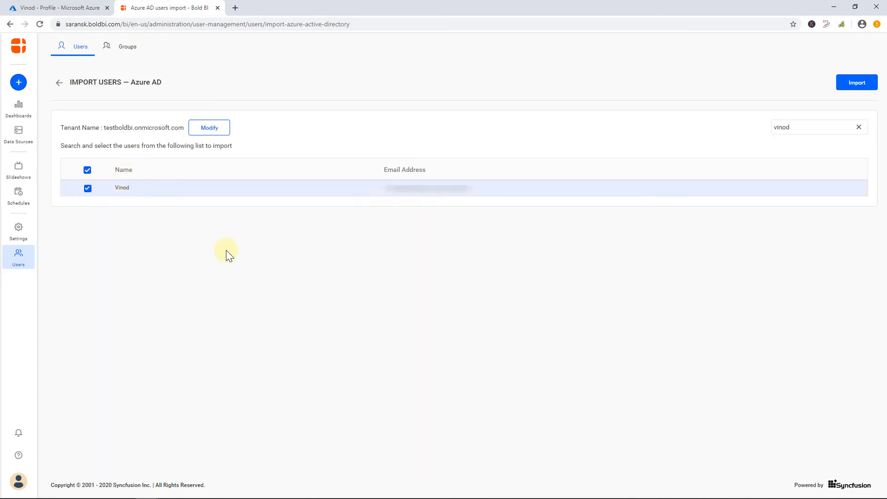
pyautogui.click(852, 90)
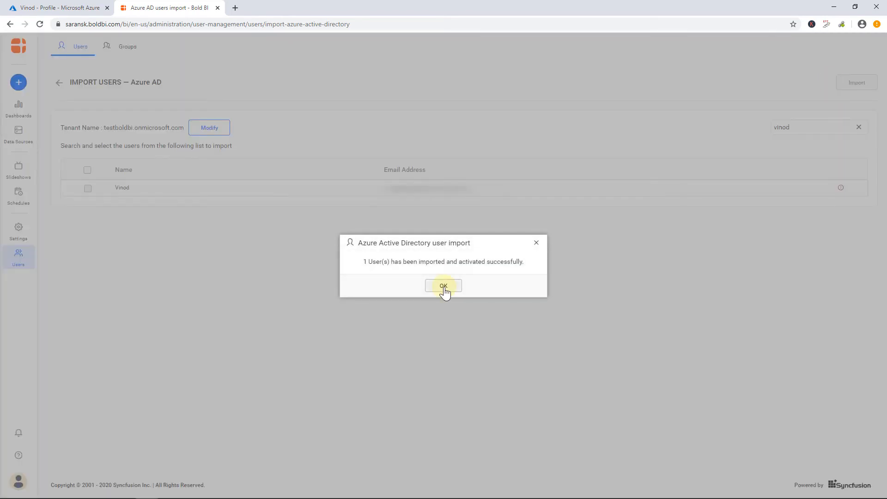
pyautogui.click(444, 286)
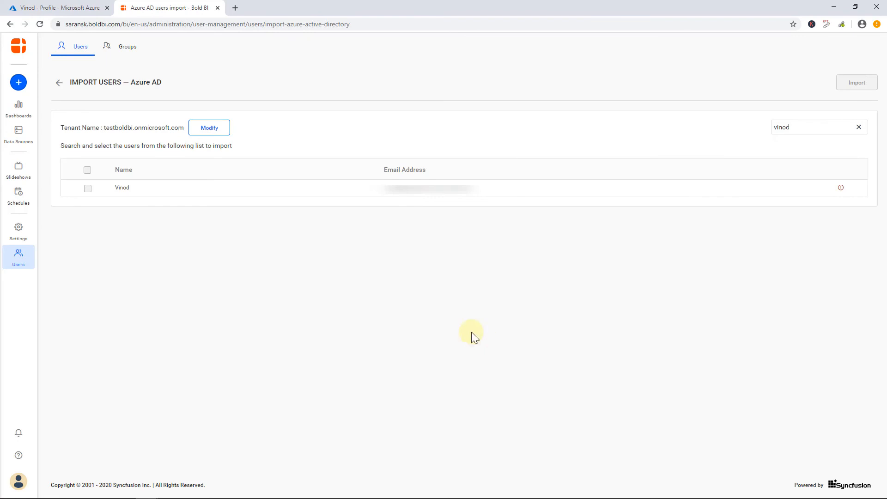
# Step: Open the groups list in Bold BI's user management
pyautogui.click(129, 47)
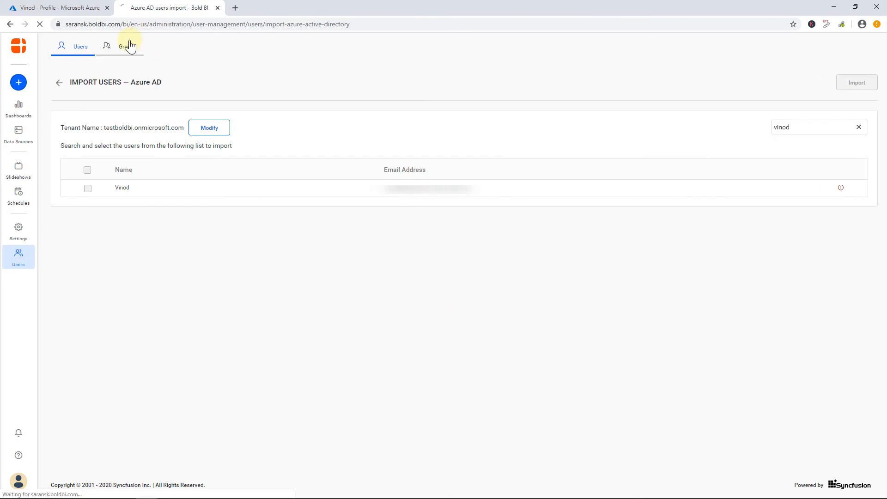